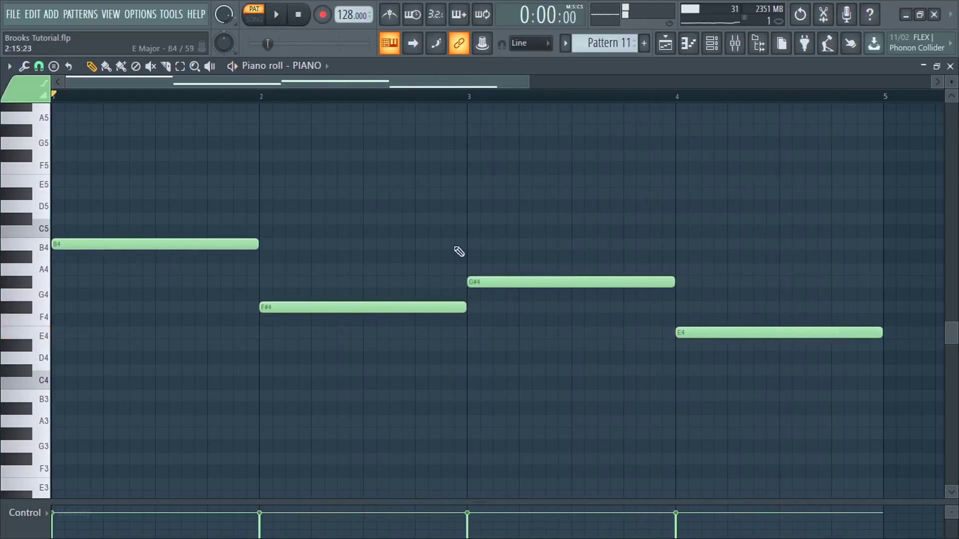
Replace the B4 note in bar 1 with a stamped major chord and copy that chord to F#4 in bar 2
left_click(54, 66)
left_click(80, 146)
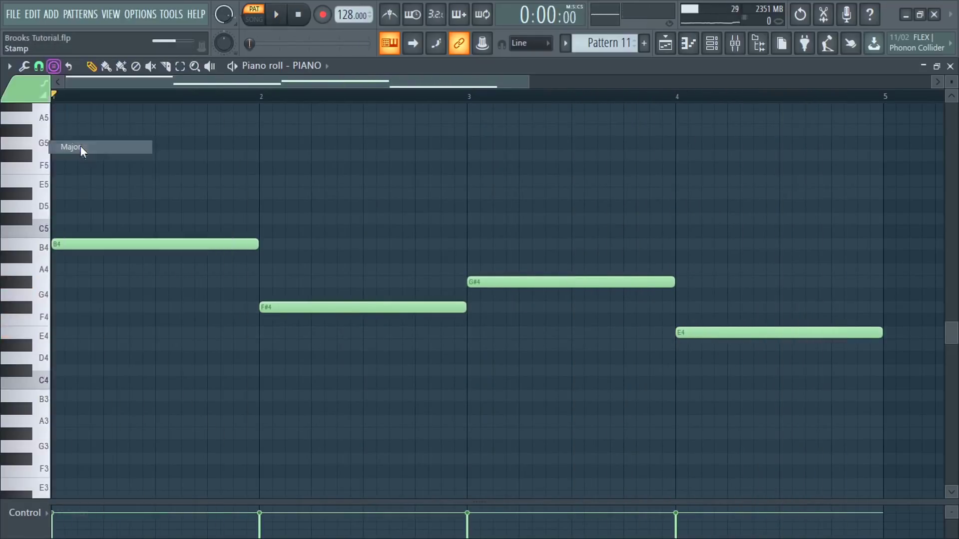
right_click(65, 241)
left_click(58, 246)
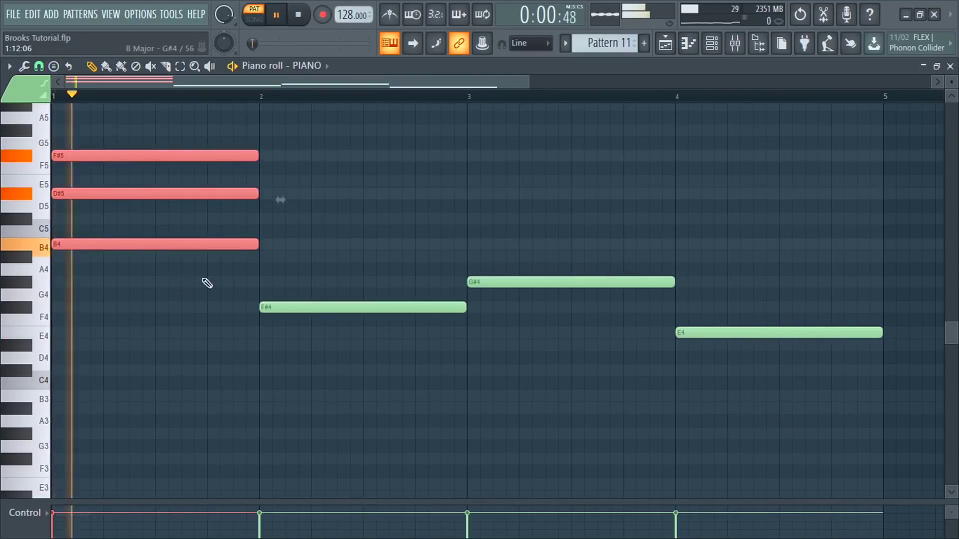
left_click_drag(135, 245, 342, 317)
key("space")
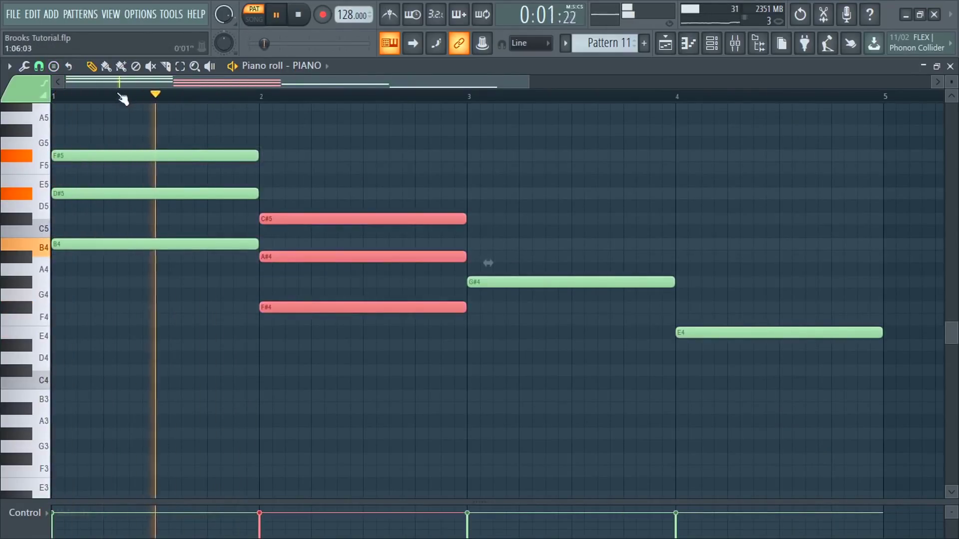
Replace the G#4 note in bar 3 with a stamped minor chord
left_click(53, 65)
left_click(95, 173)
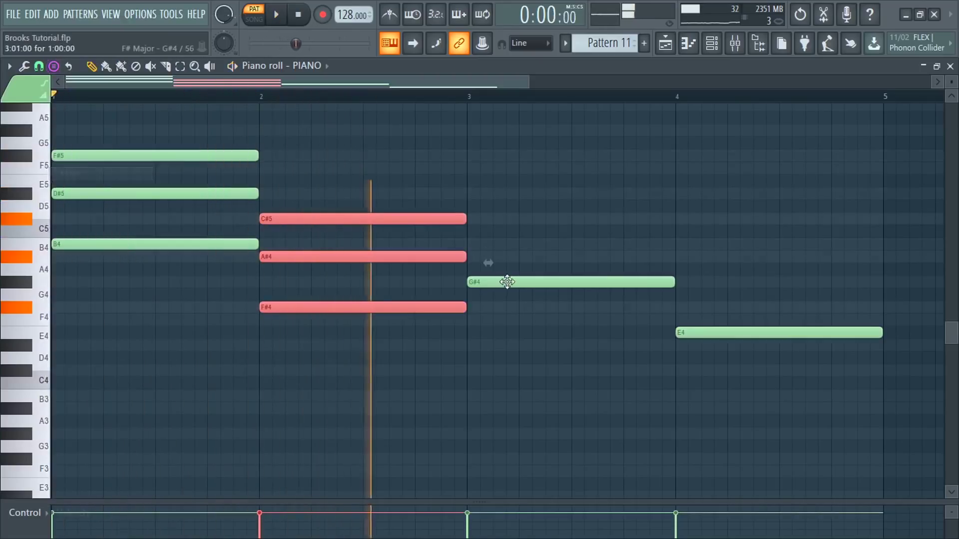
key("space")
right_click(470, 282)
left_click(468, 283)
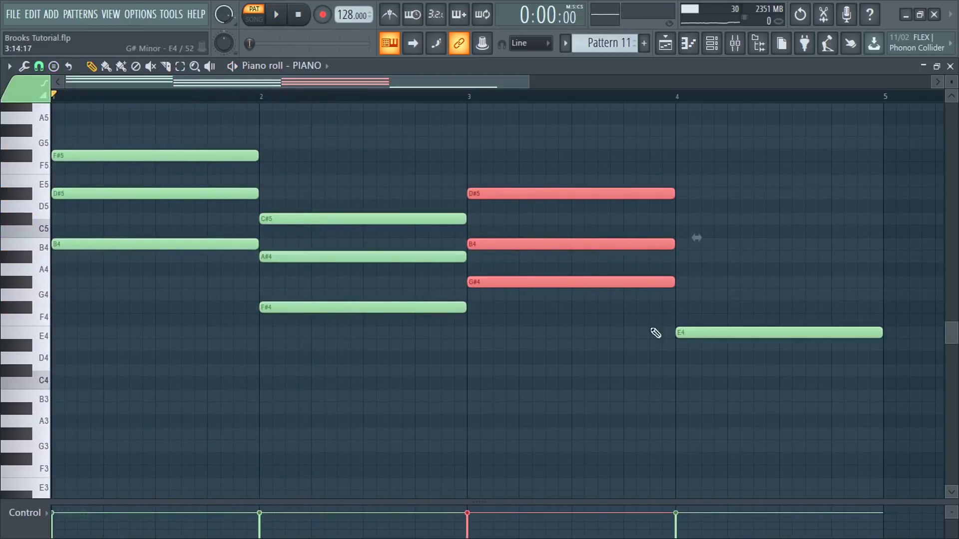
Replace the E4 note in bar 4 with a copy of the major chord from bar 2 and play the progression
right_click(680, 328)
left_click_drag(388, 306, 789, 342)
left_click(688, 367)
key("space")
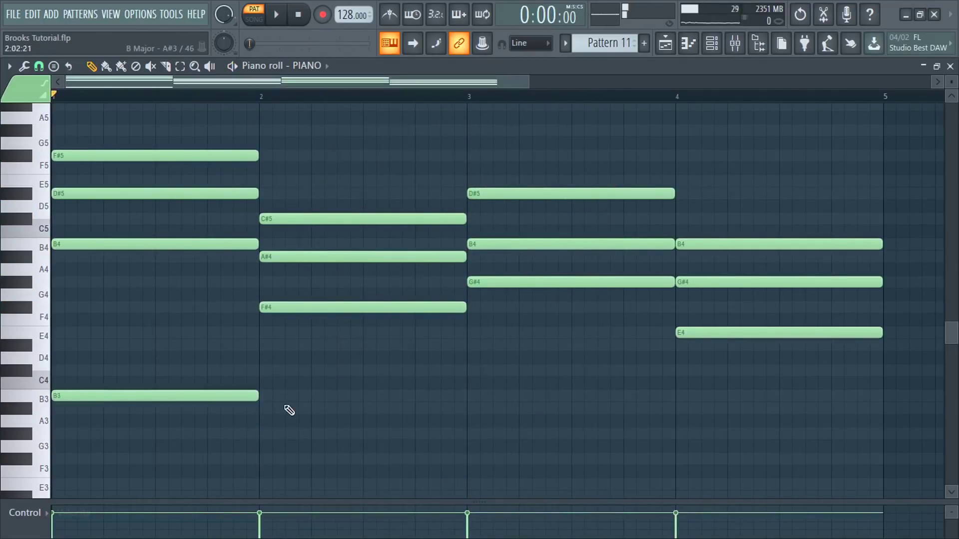
Add one-bar bass notes F#3, G#3 and E3 under the chords in bars 2 to 4
key("space")
left_click(277, 370)
left_click_drag(286, 388, 281, 465)
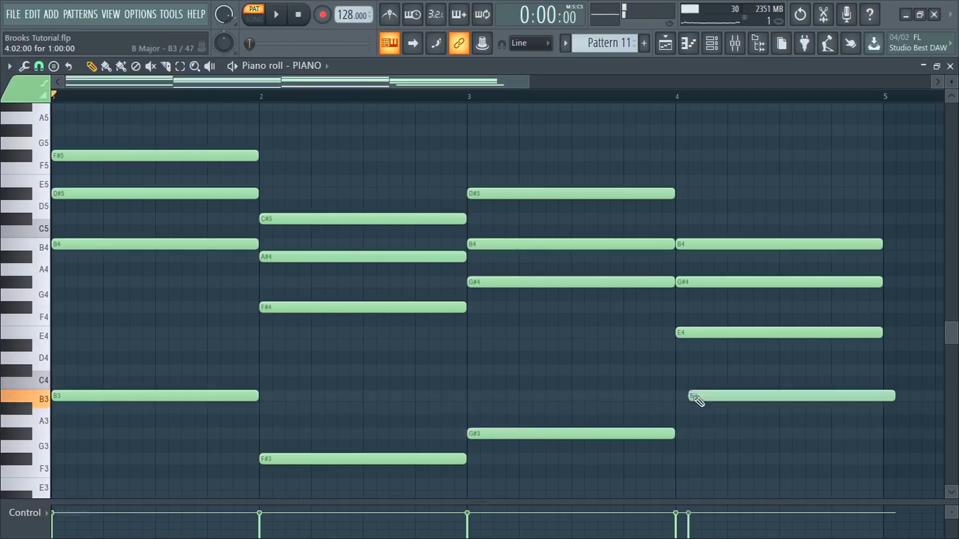
left_click_drag(710, 424, 694, 455)
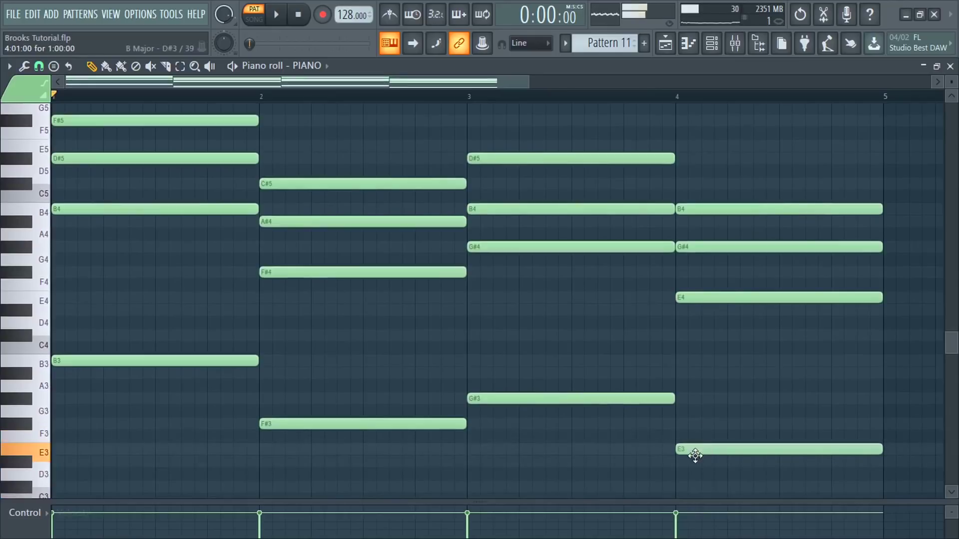
Add one-bar notes F#4, C#4, D#4 and B3 between the bass notes and the chords in bars 1 to 4
scroll(182, 317, "up", 3)
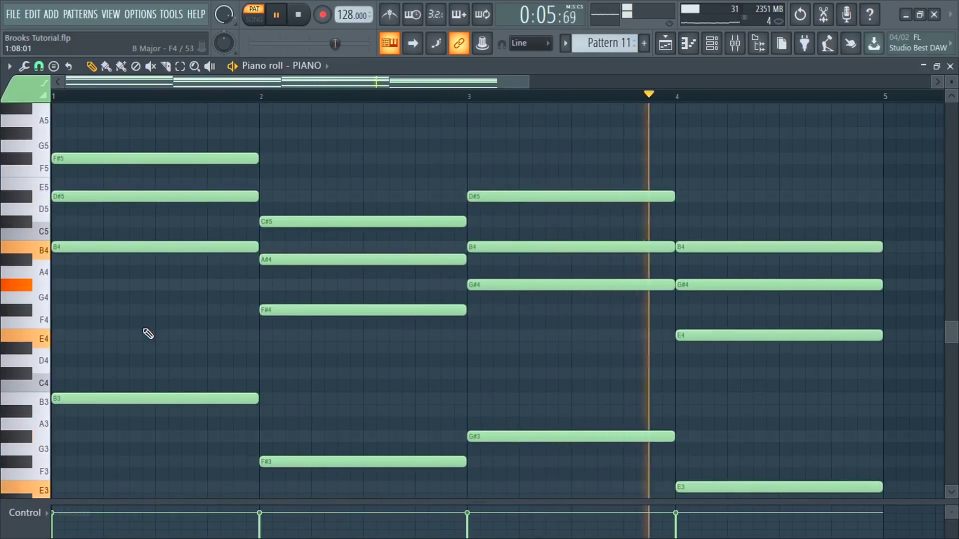
left_click_drag(105, 334, 58, 313)
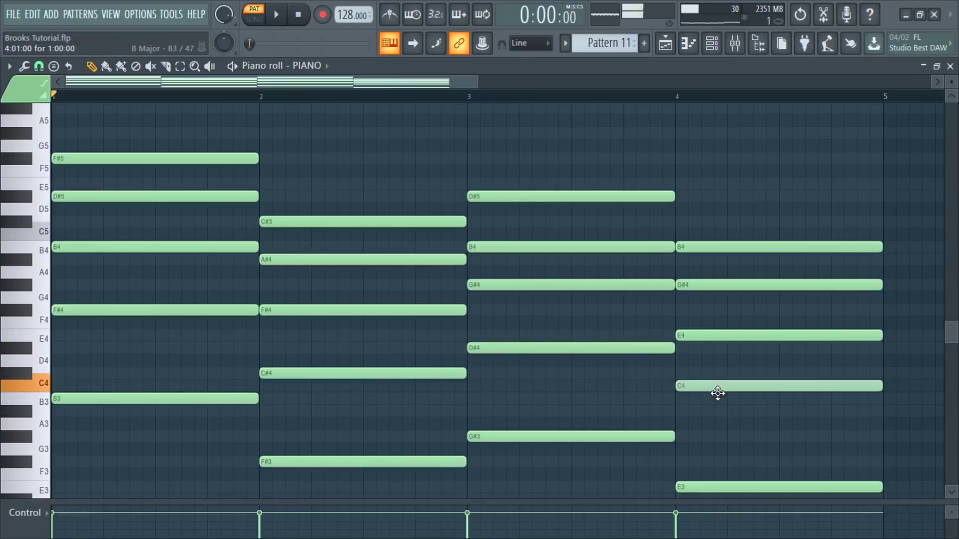
left_click_drag(717, 394, 718, 413)
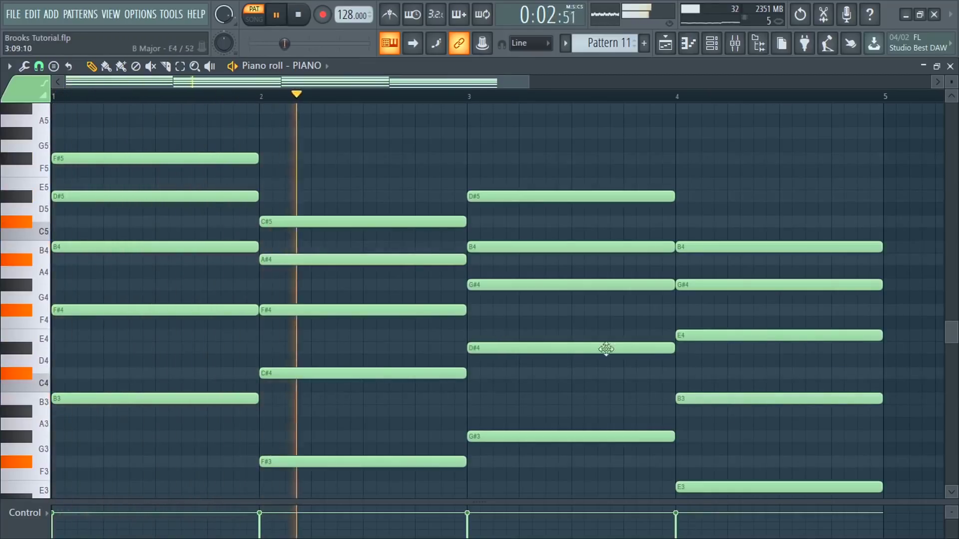
scroll(872, 397, "down", 2)
scroll(867, 385, "up", 4)
left_click_drag(847, 374, 833, 368)
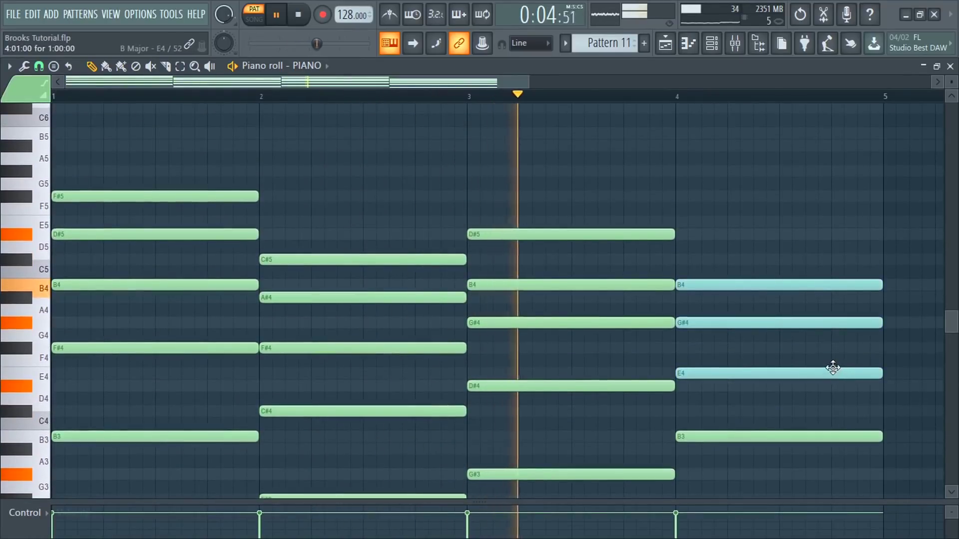
left_click(833, 370)
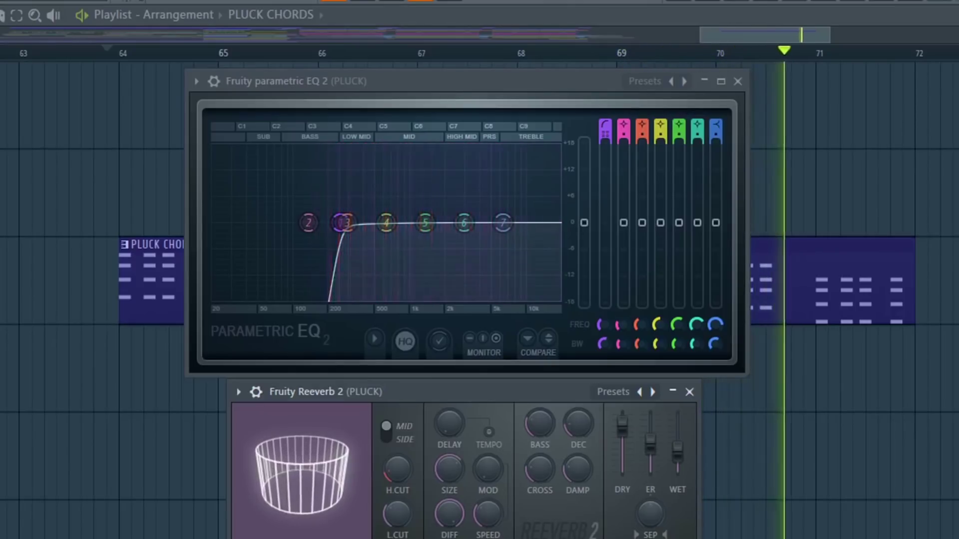
Listen to the PLUCK CHORDS and PLUCK BASS patterns in the playlist
key("space")
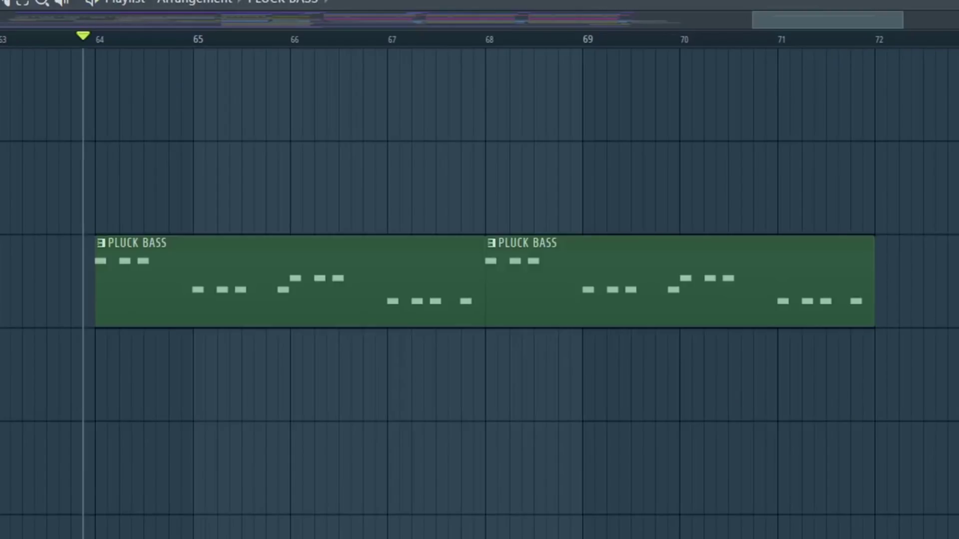
key("space")
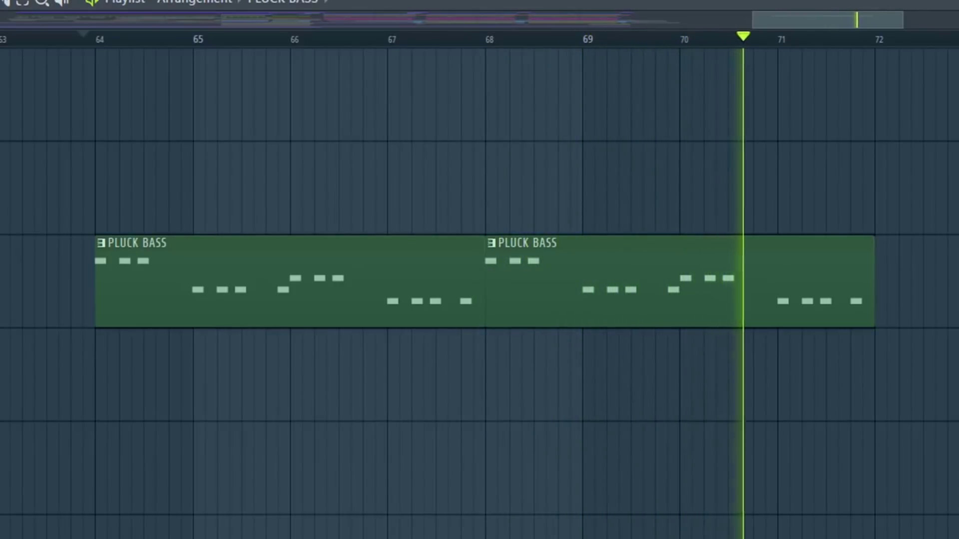
key("space")
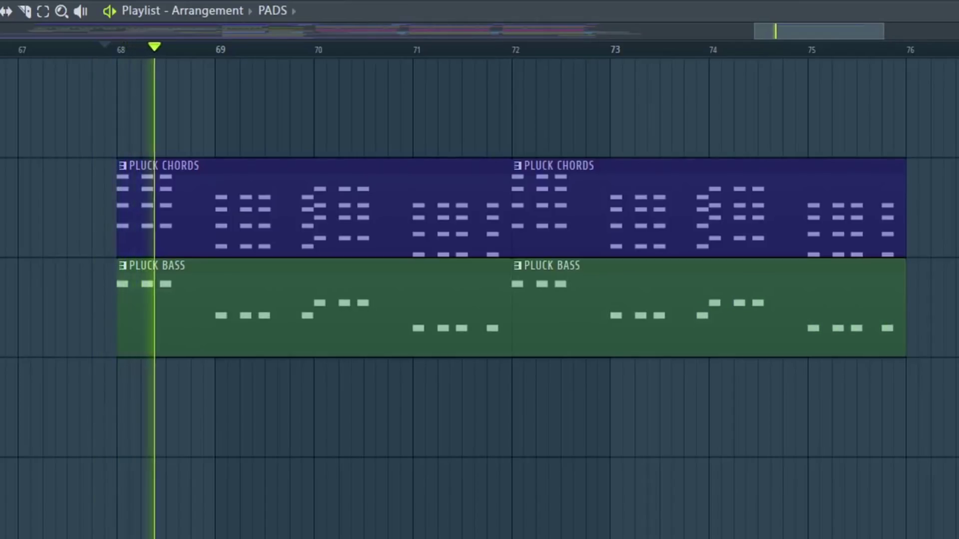
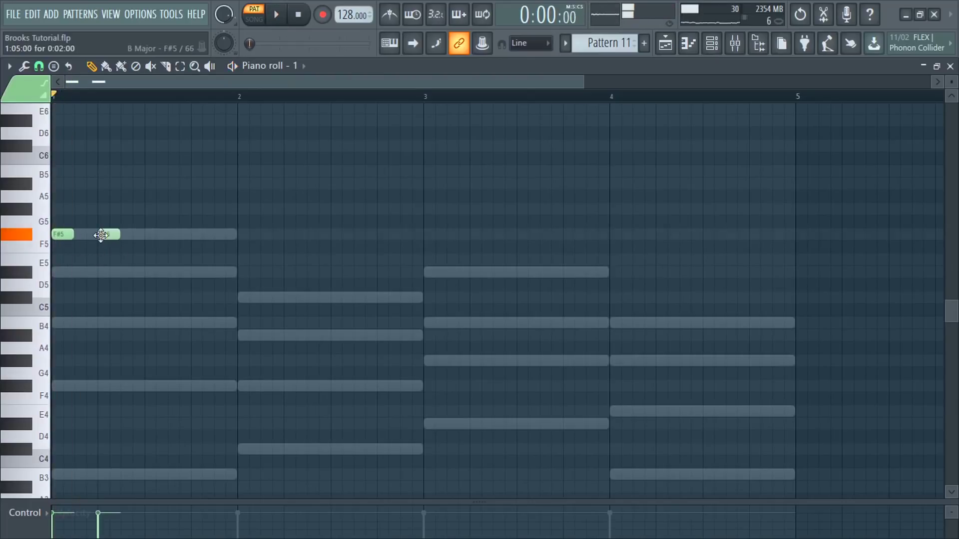
Extend the lead melody with short C#6 and F#5 notes in bar 1 and C#6 and A#5 notes in bar 2
key("space")
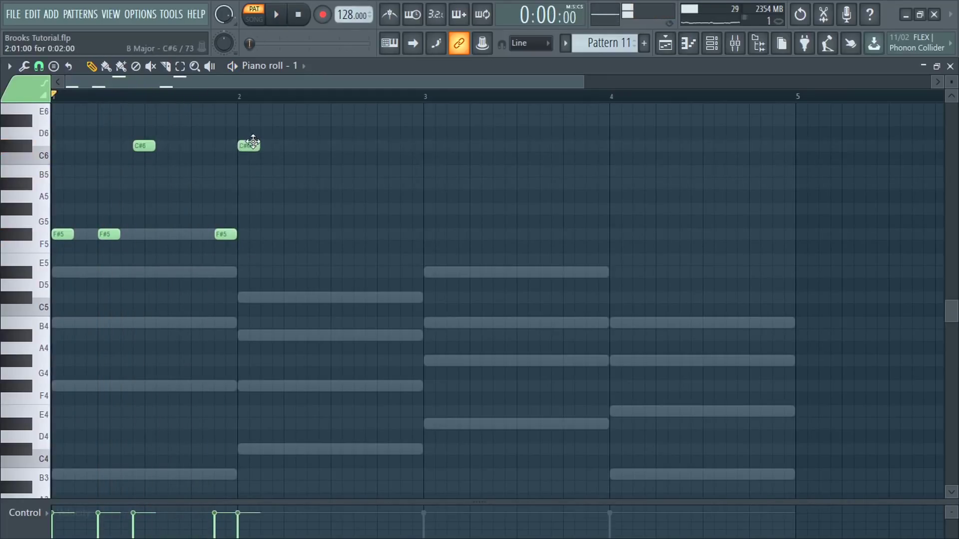
scroll(270, 164, "up", 2)
left_click(290, 210)
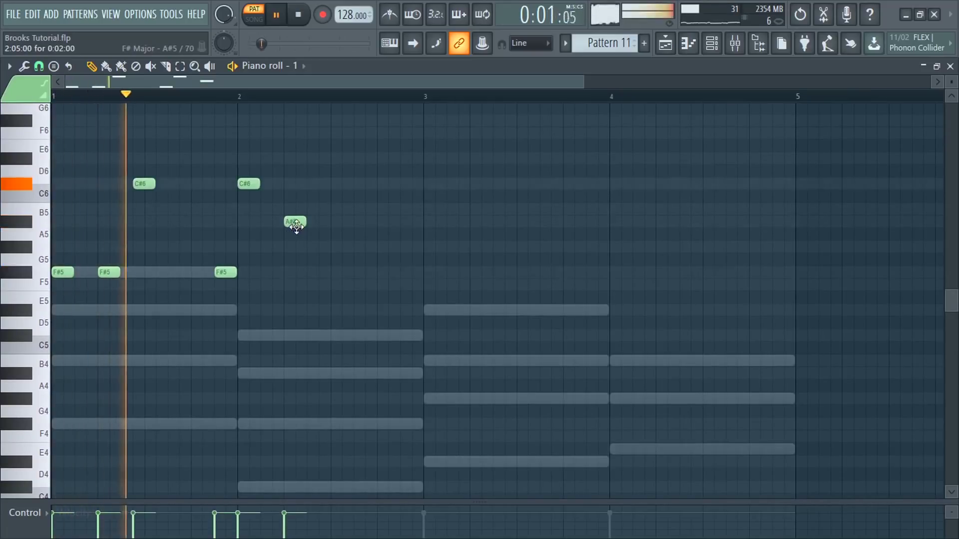
key("space")
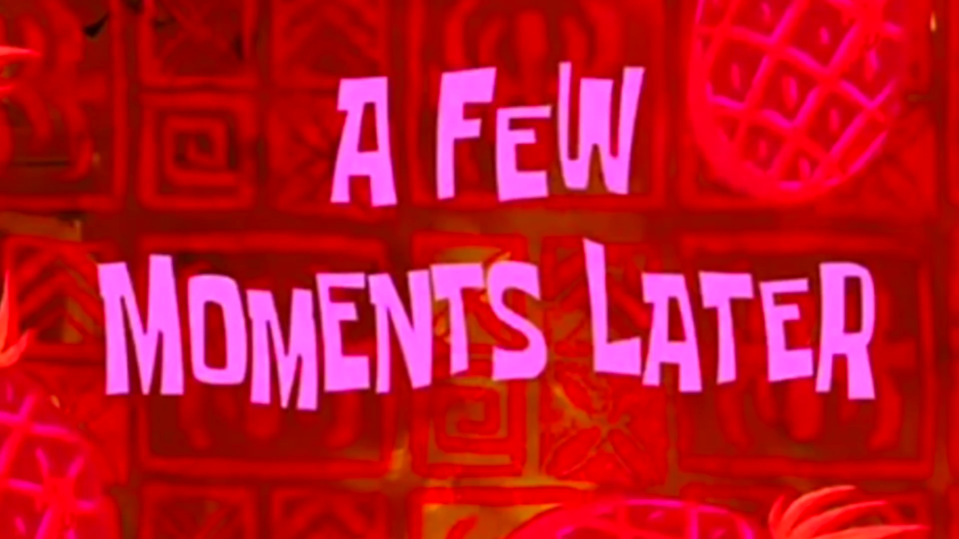
Play the layered LEADS channels and unmute the WN layer
key("space")
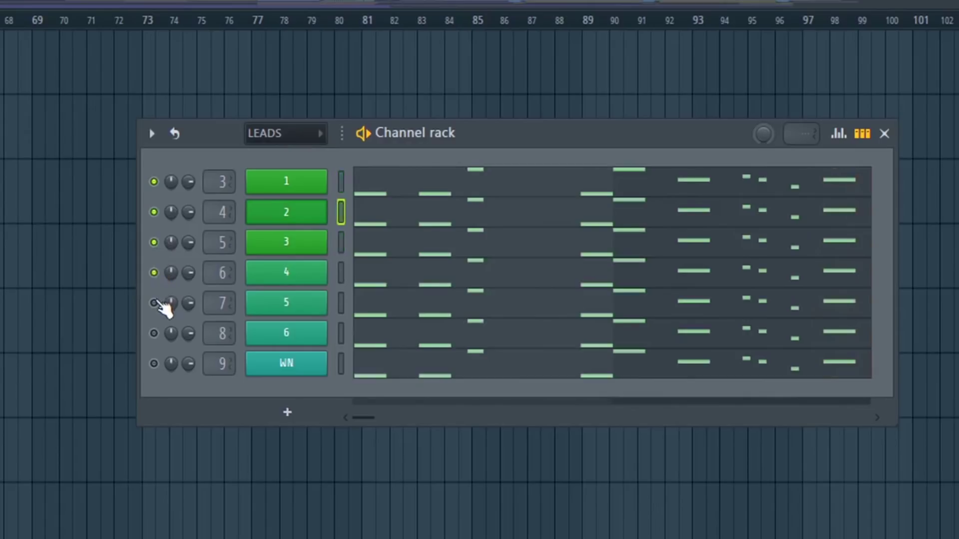
left_click(154, 363)
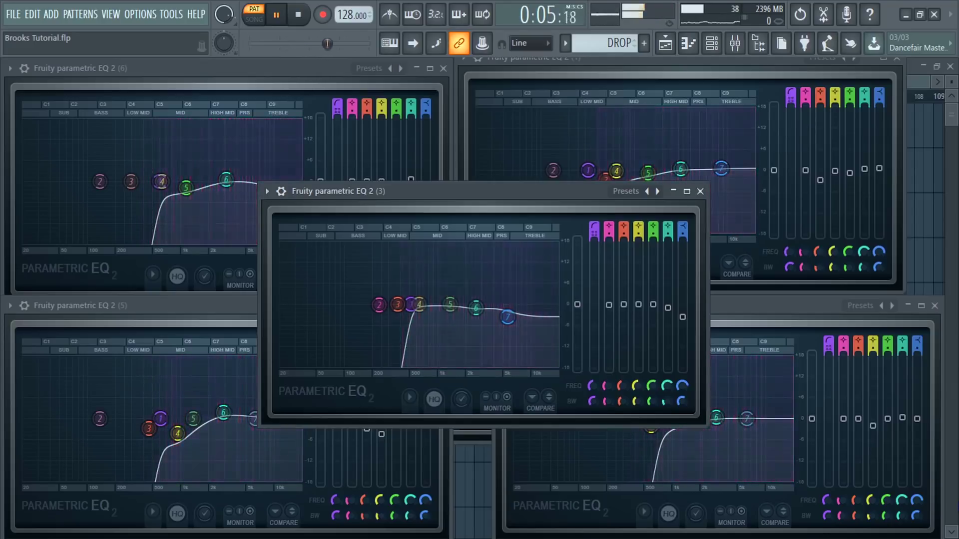
Select lead tracks 1 to 7, including WN, in the mixer and route them only to the LEADS track
key("space")
key("F9")
left_click(233, 199)
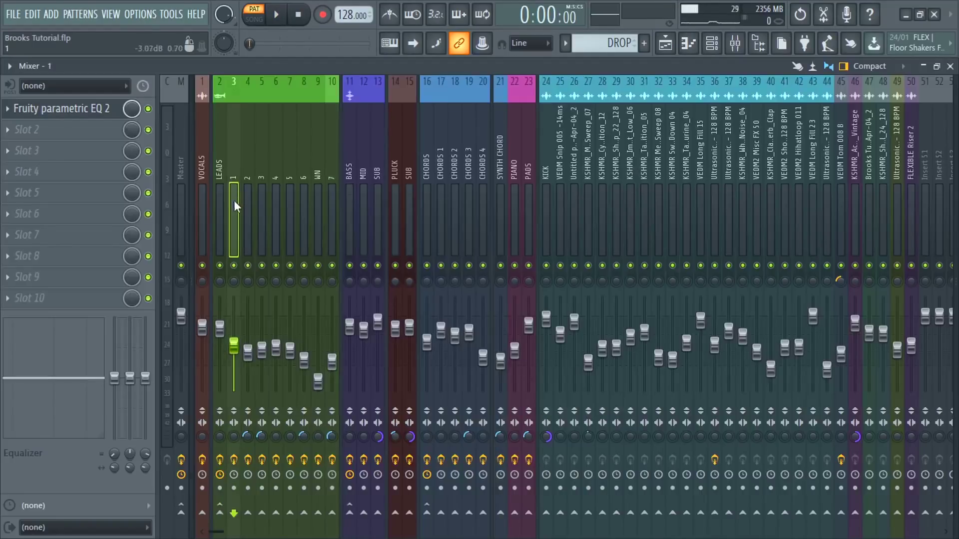
left_click_drag(234, 199, 301, 205)
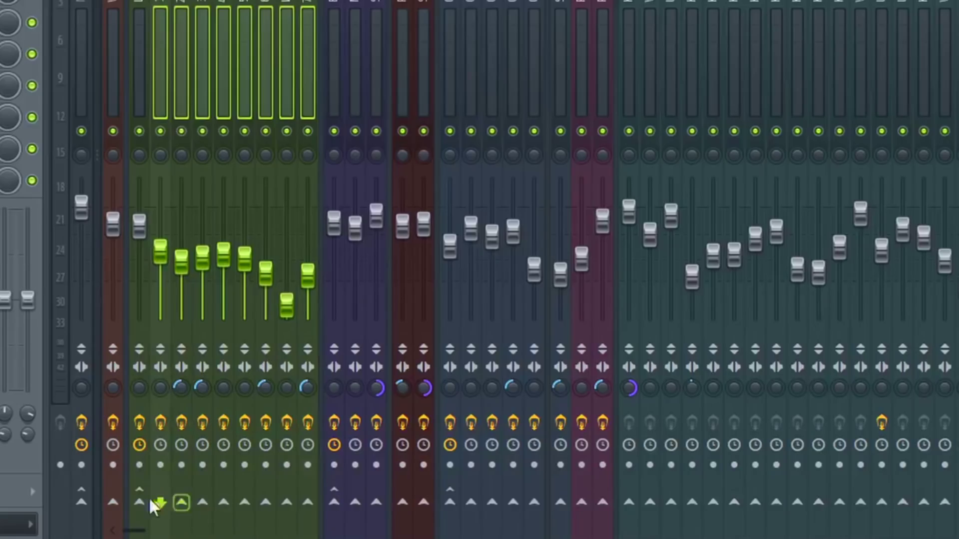
right_click(139, 503)
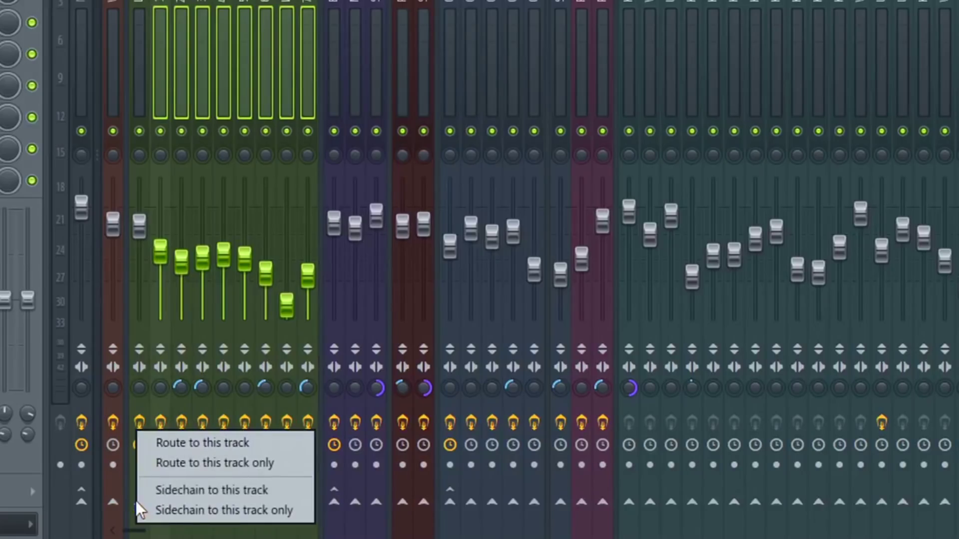
left_click(221, 463)
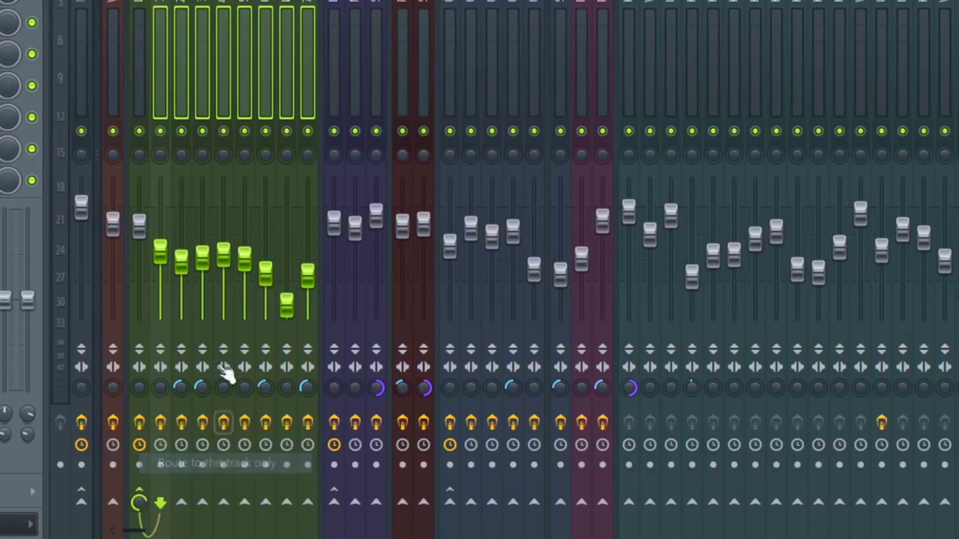
left_click(147, 39)
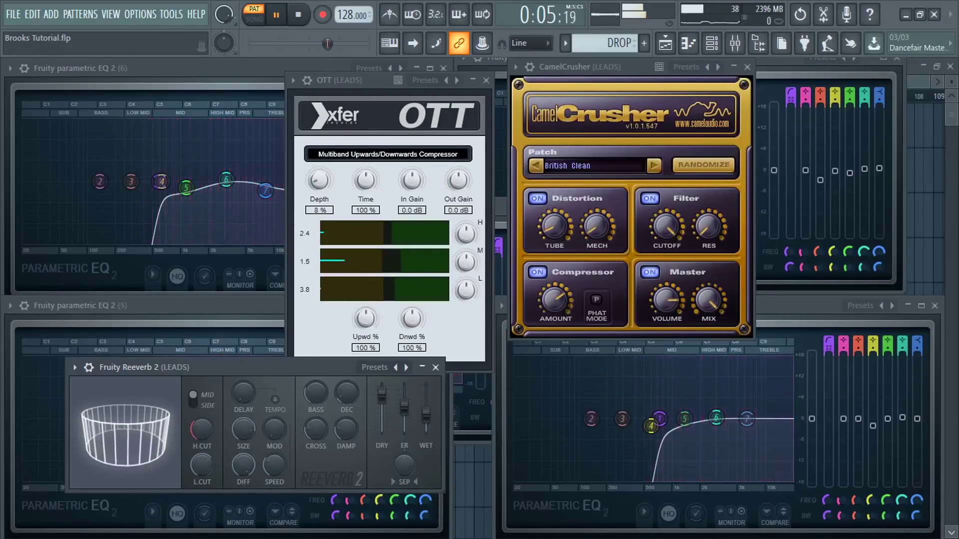
Listen to the DROP lead with its bus effects and volume automation
key("space")
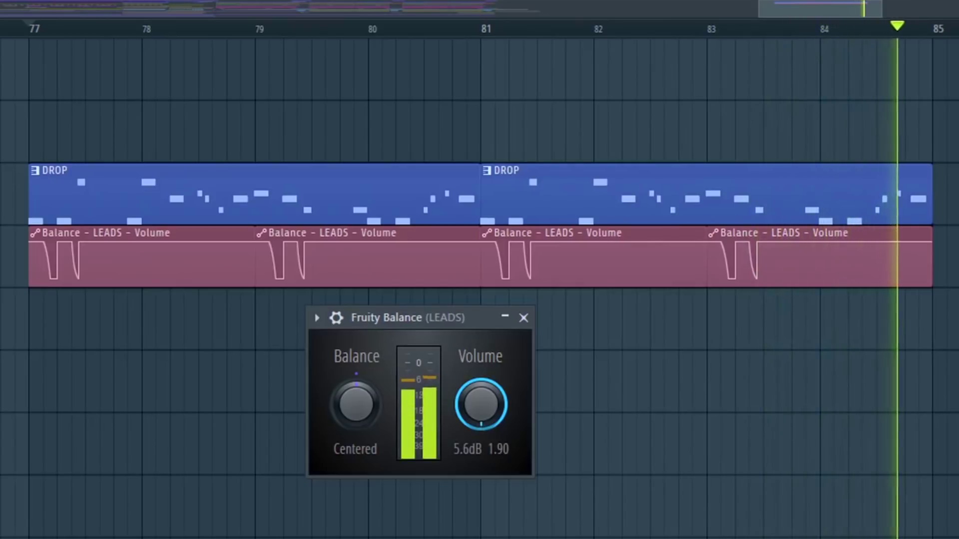
key("space")
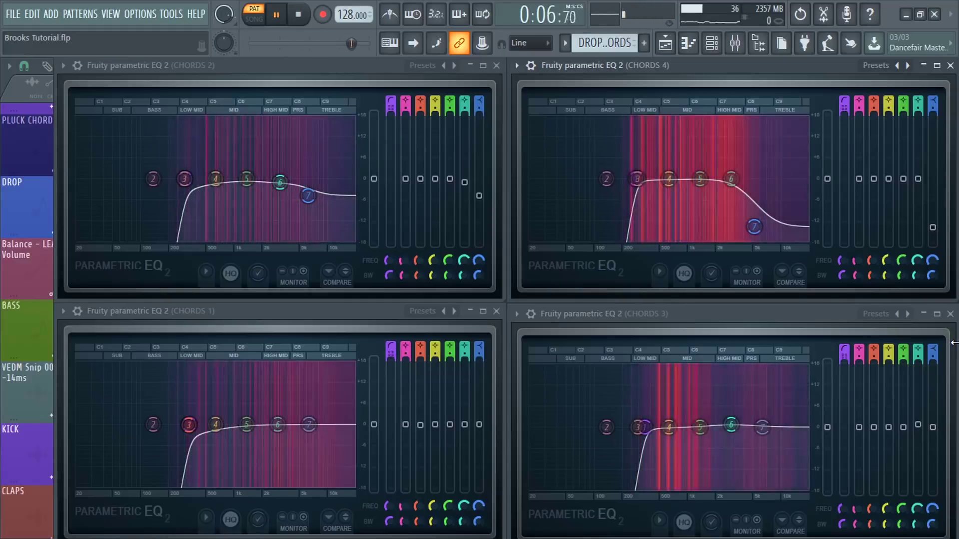
Route the CHORDS 1 to CHORDS 4 mixer tracks only to the CHORDS track
key("space")
key("F9")
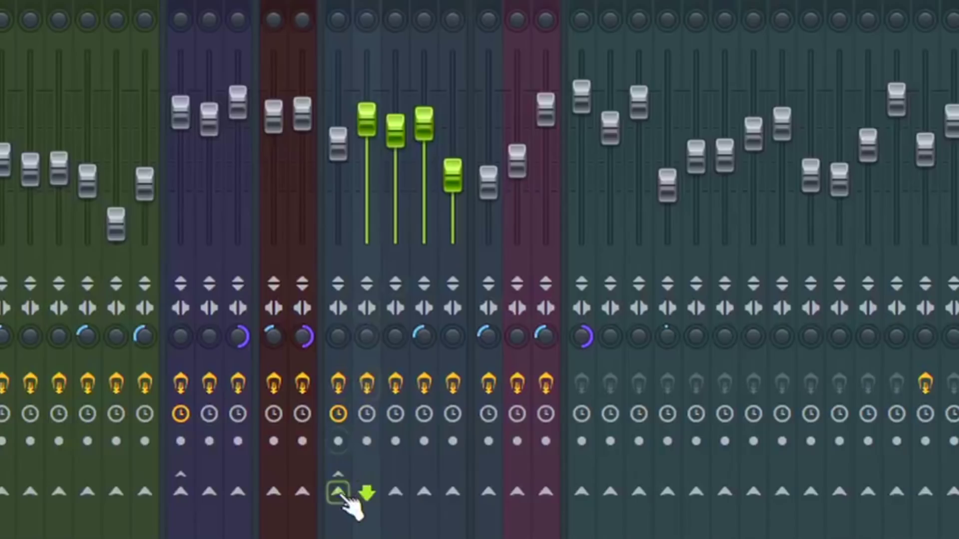
right_click(426, 513)
left_click(446, 435)
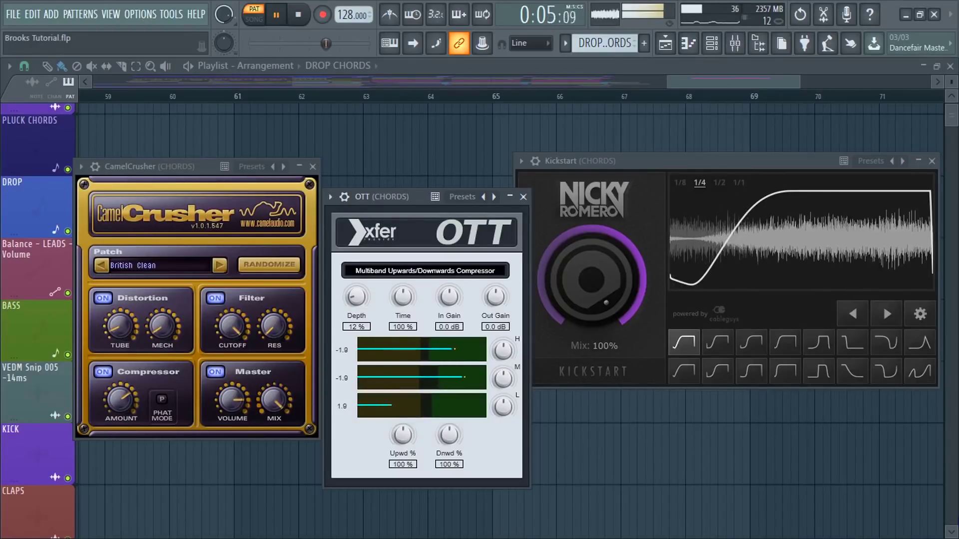
Unmute the second MID bass layer in the channel rack
key("space")
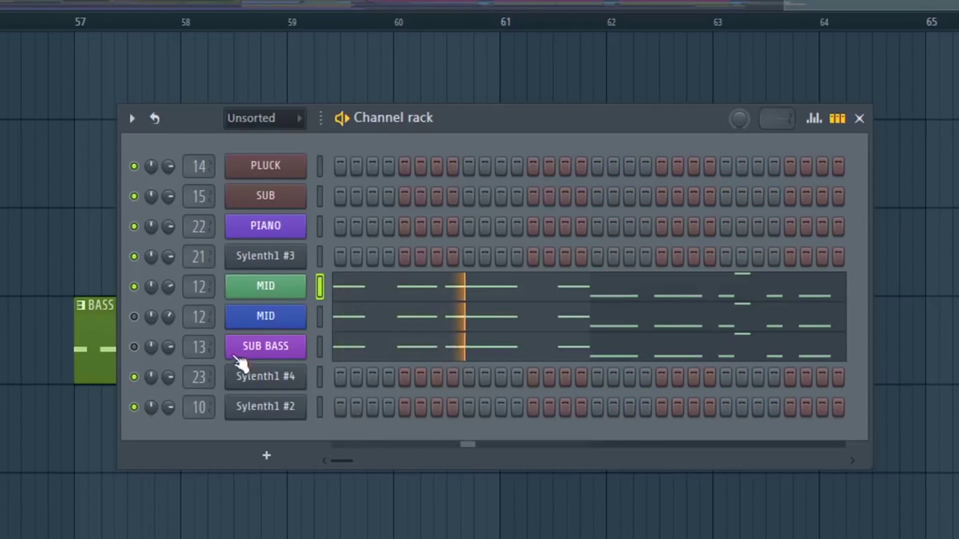
right_click(134, 318)
left_click(142, 325)
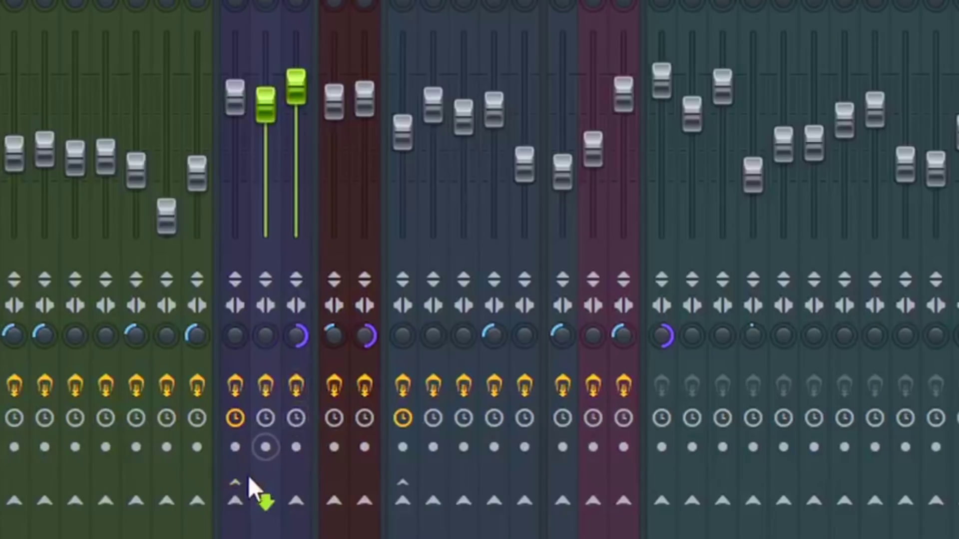
Route the MID and SUB mixer tracks to the BASS track and listen through the buildup arrangement
right_click(350, 512)
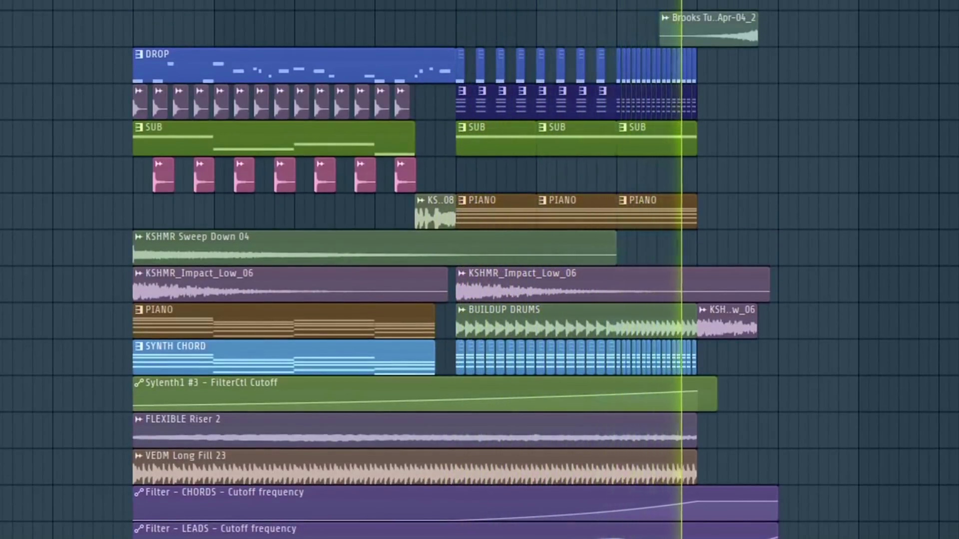
key("space")
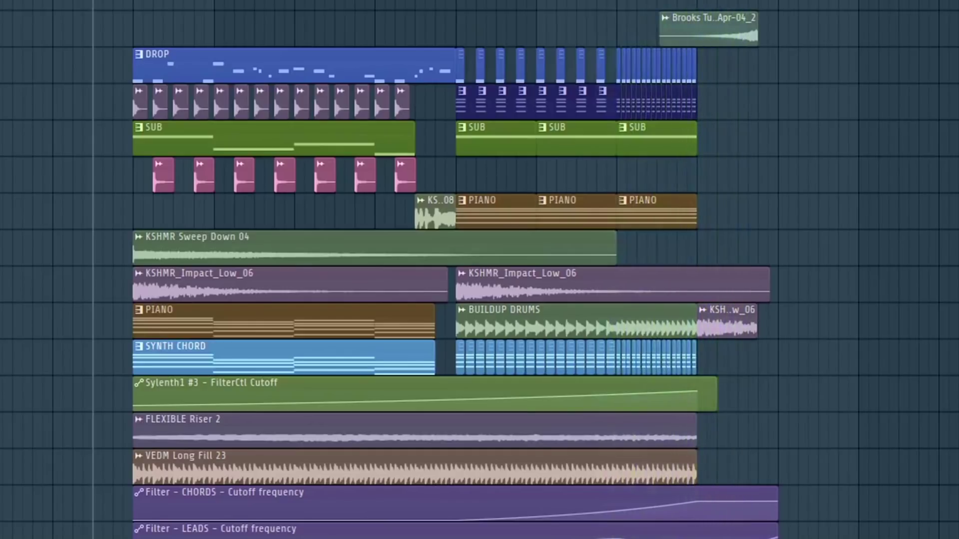